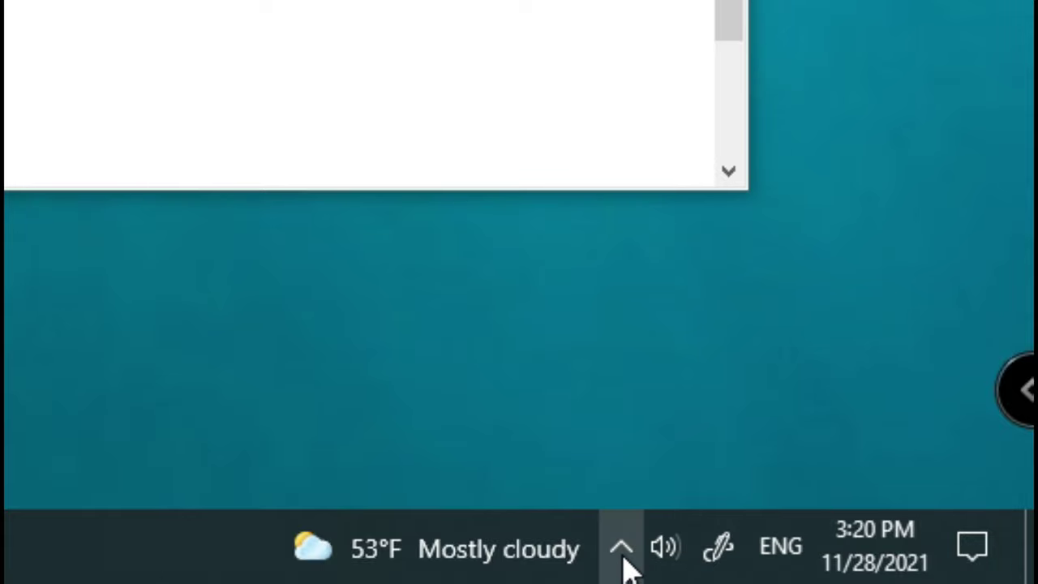
Step: Open NVIDIA Control Panel and bring up the global 3D settings under Manage 3D Settings
{"action": "left_click", "coordinate": [623, 551]}
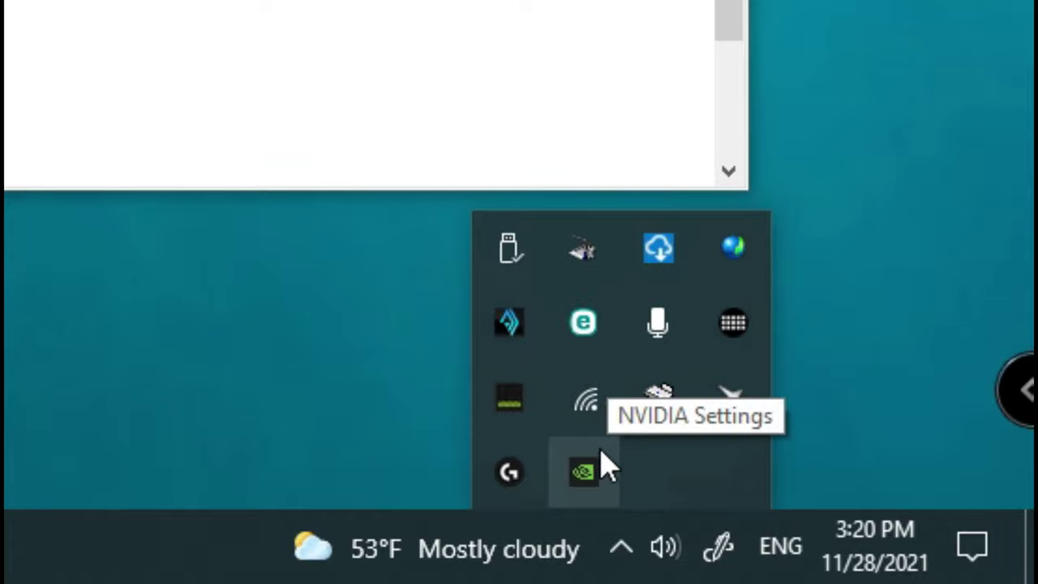
{"action": "right_click", "coordinate": [585, 474]}
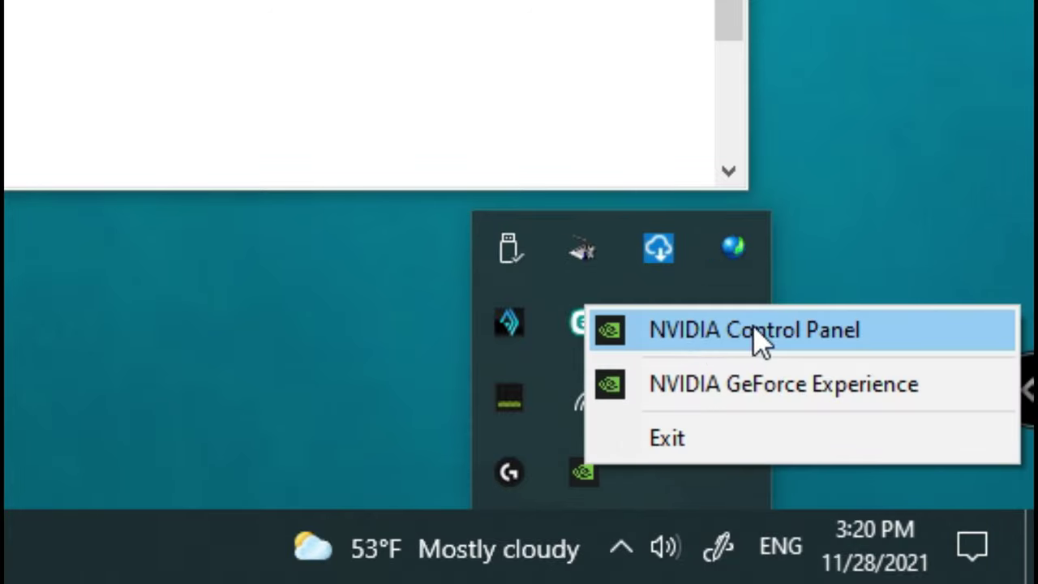
{"action": "left_click", "coordinate": [752, 328]}
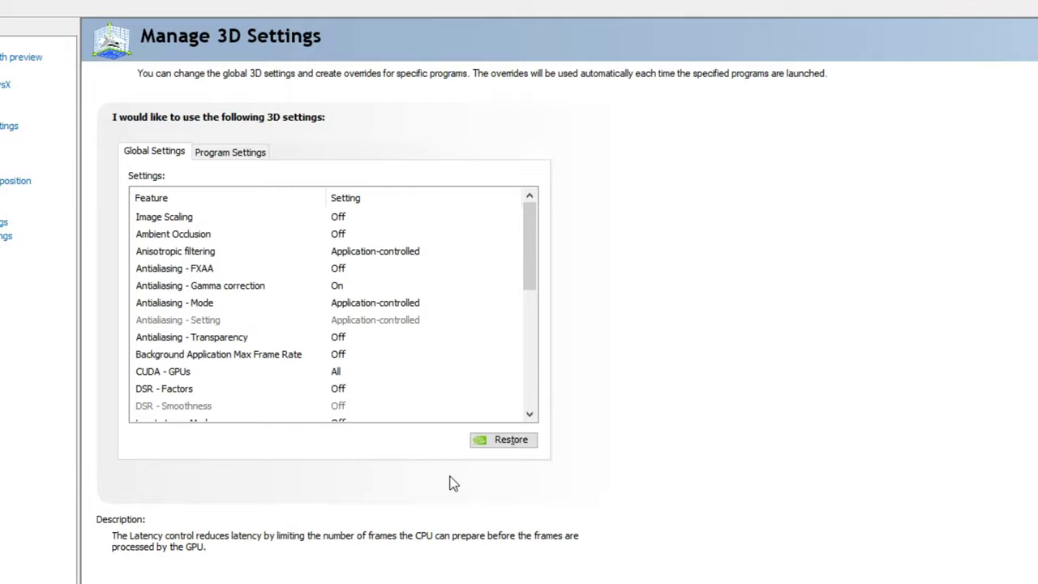
{"action": "left_click_drag", "start_coordinate": [530, 283], "coordinate": [560, 171]}
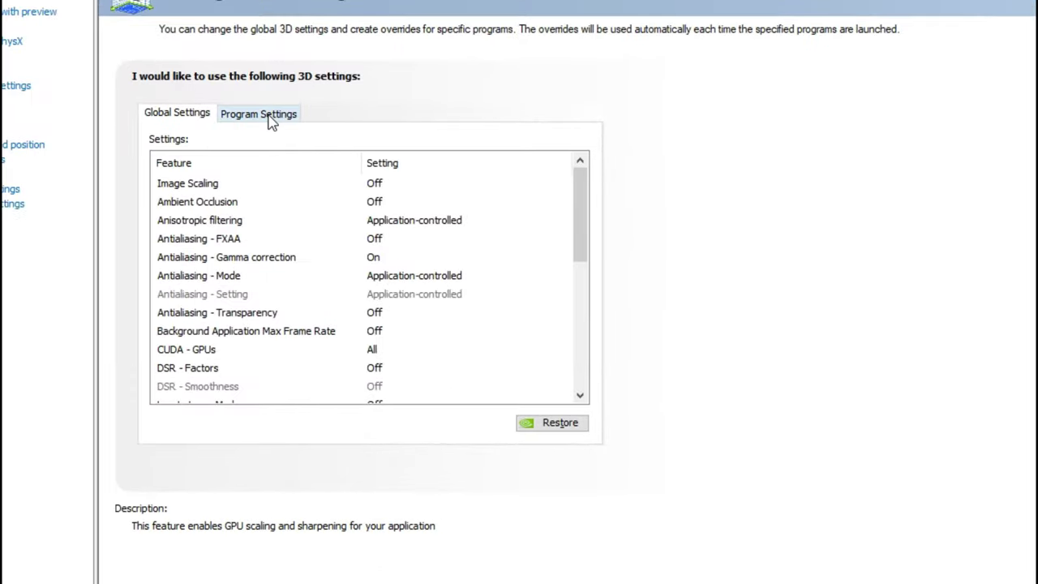
Step: Switch to the per-program 3D settings and choose Microsoft Flight Simulator as the program to customize
{"action": "left_click", "coordinate": [268, 114]}
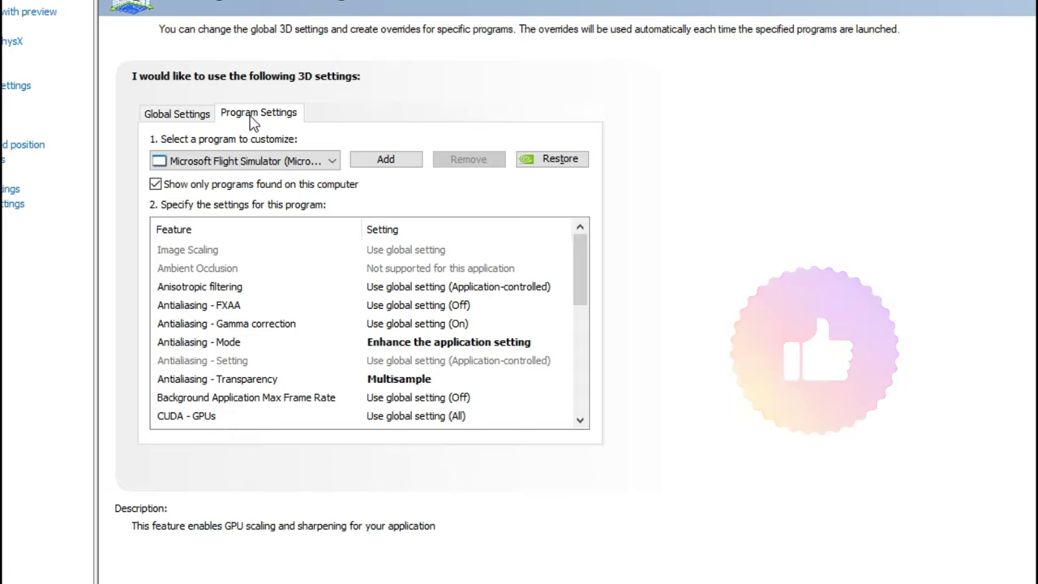
{"action": "left_click", "coordinate": [332, 161]}
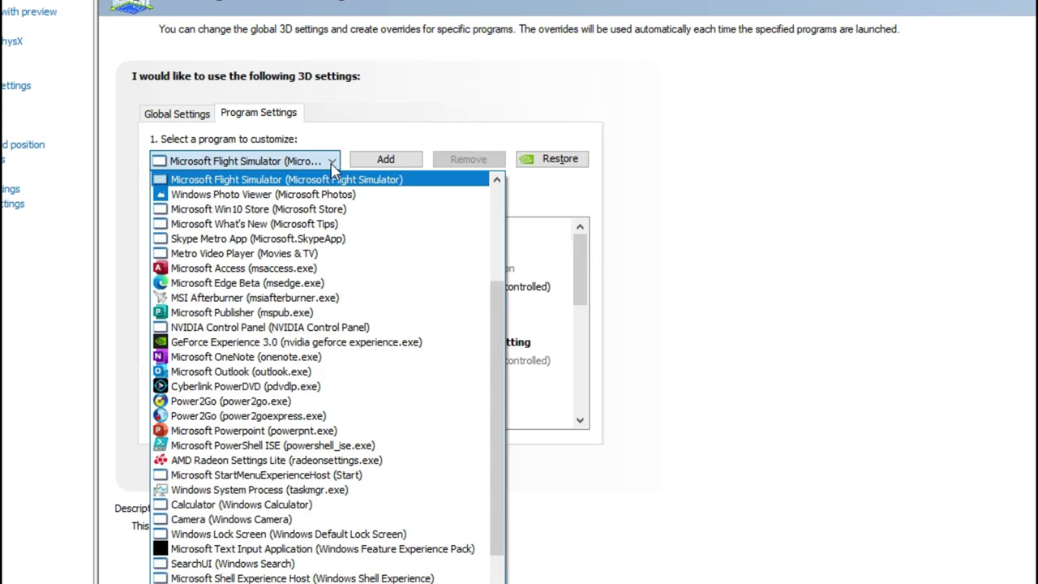
{"action": "left_click", "coordinate": [286, 182]}
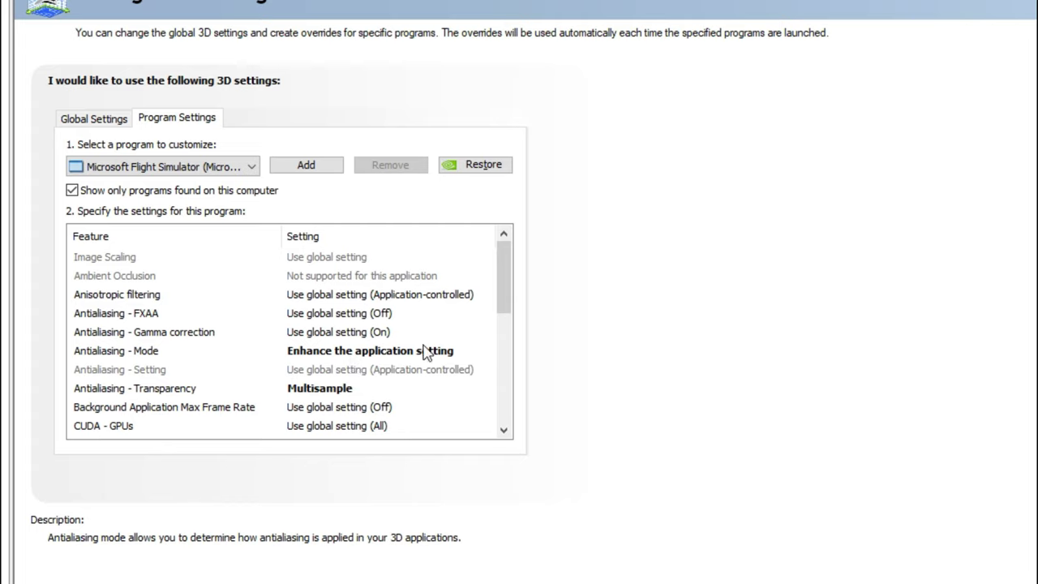
Step: Set Antialiasing - Mode to Enhance the application setting for Microsoft Flight Simulator
{"action": "mouse_move", "coordinate": [508, 287]}
{"action": "left_mouse_down"}
{"action": "mouse_move", "coordinate": [508, 308]}
{"action": "mouse_move", "coordinate": [504, 297]}
{"action": "left_mouse_up"}
{"action": "left_click", "coordinate": [392, 333]}
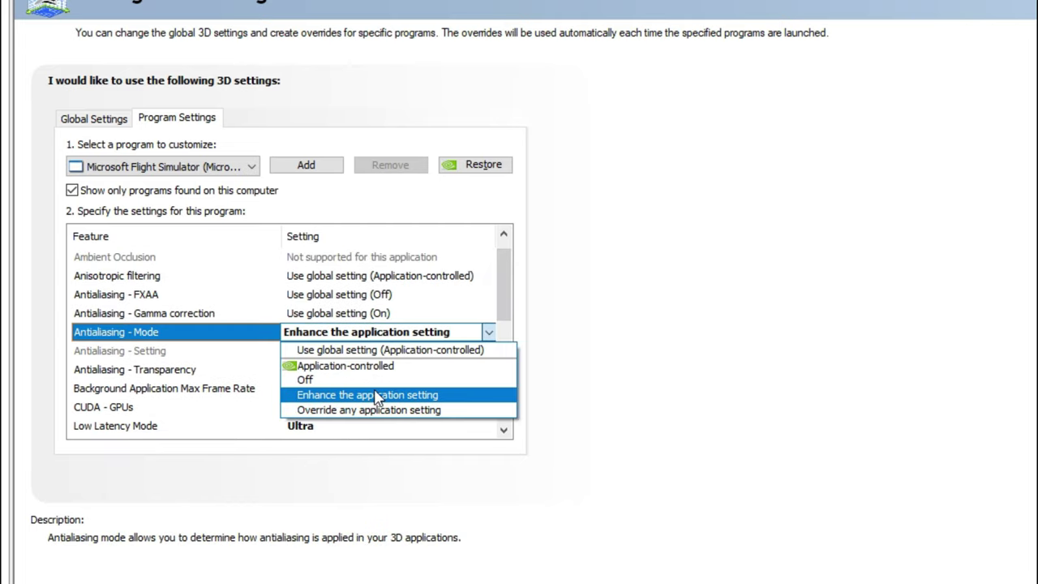
{"action": "scroll", "coordinate": [377, 398], "scroll_direction": "up", "scroll_amount": 2}
{"action": "left_click", "coordinate": [367, 355]}
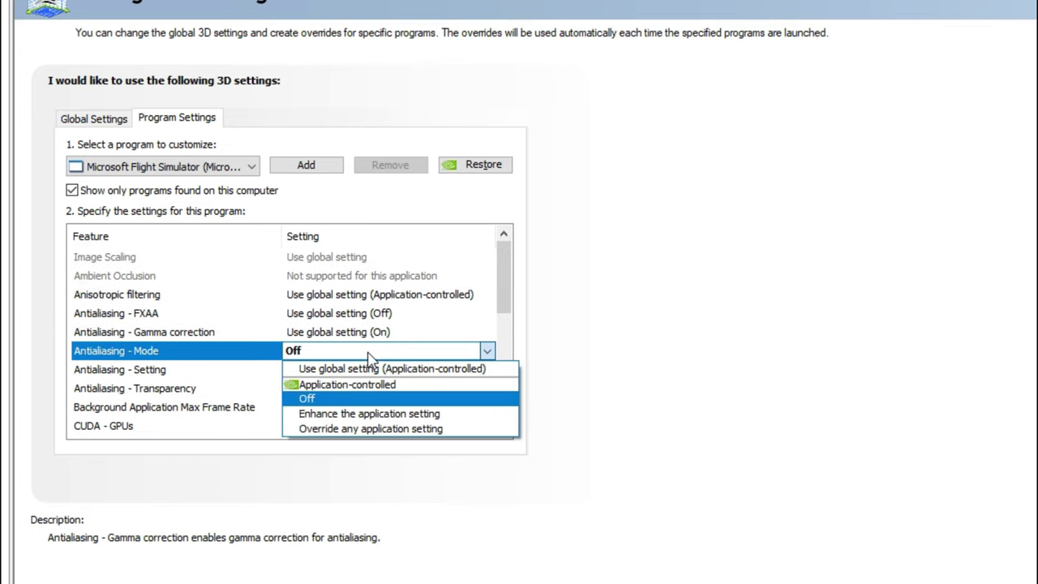
{"action": "left_click", "coordinate": [369, 413]}
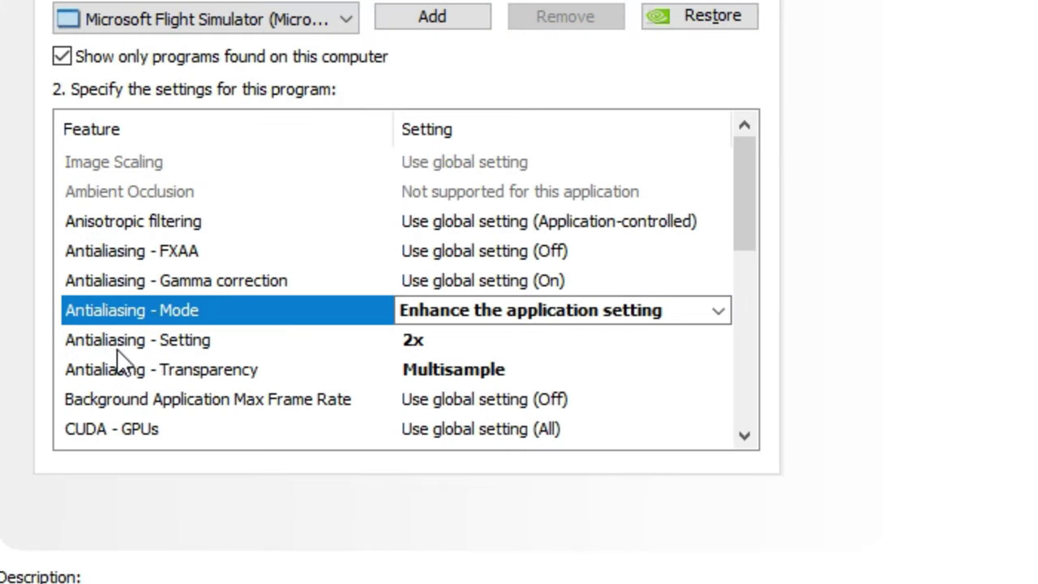
Step: Set Antialiasing - Setting to Use global setting (Application-controlled)
{"action": "left_click", "coordinate": [416, 344]}
{"action": "left_click", "coordinate": [416, 344]}
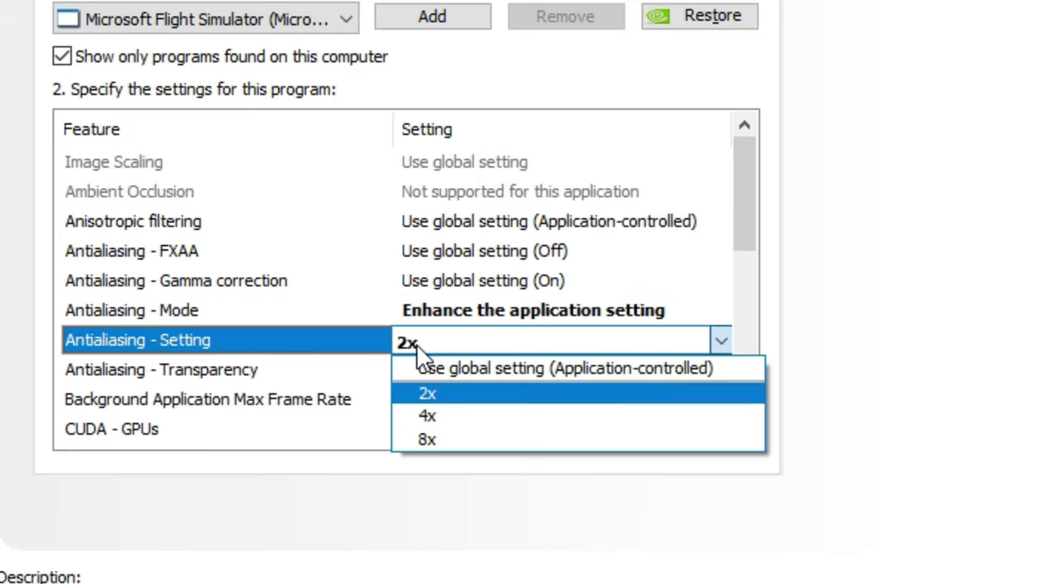
{"action": "left_click", "coordinate": [487, 370]}
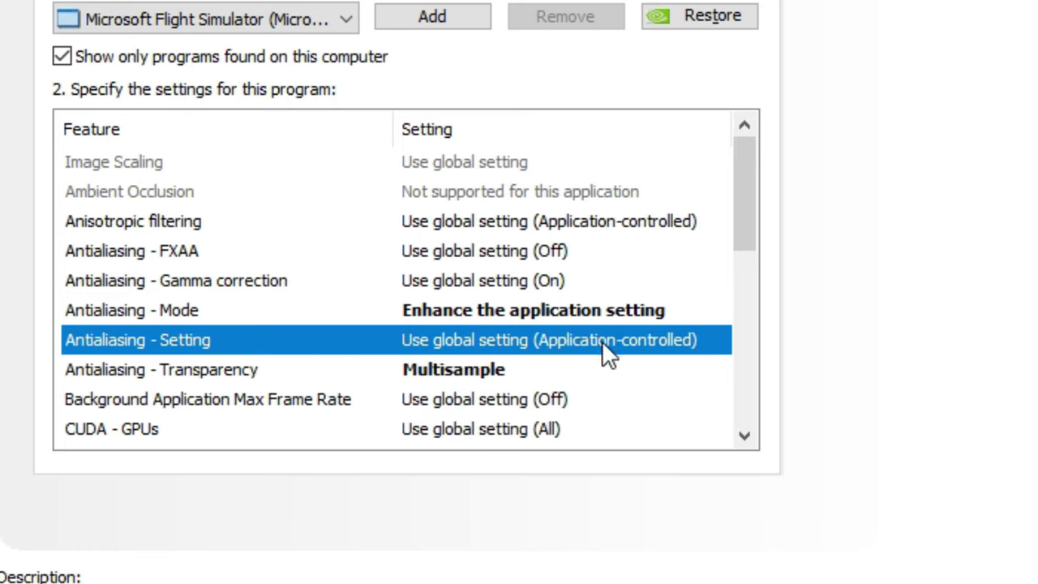
Step: Set Antialiasing - Transparency to Multisample
{"action": "left_click_drag", "start_coordinate": [754, 204], "coordinate": [754, 230]}
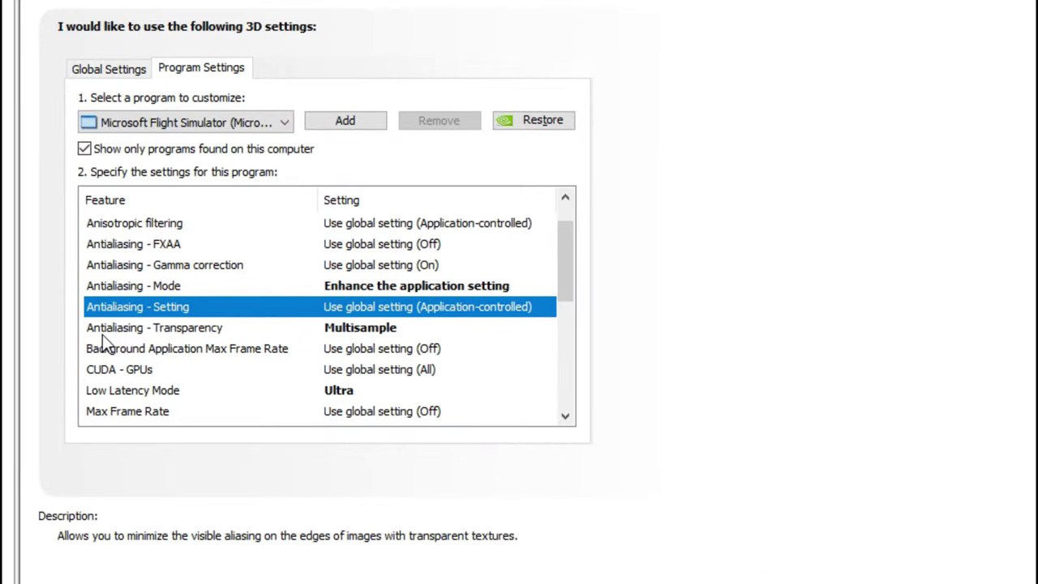
{"action": "left_click", "coordinate": [362, 328]}
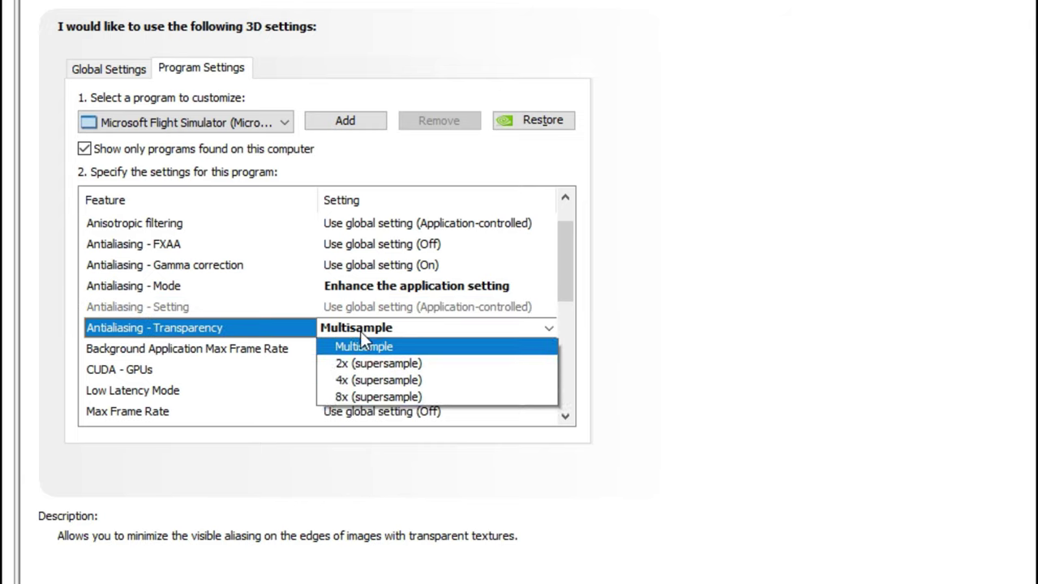
{"action": "left_click", "coordinate": [381, 378]}
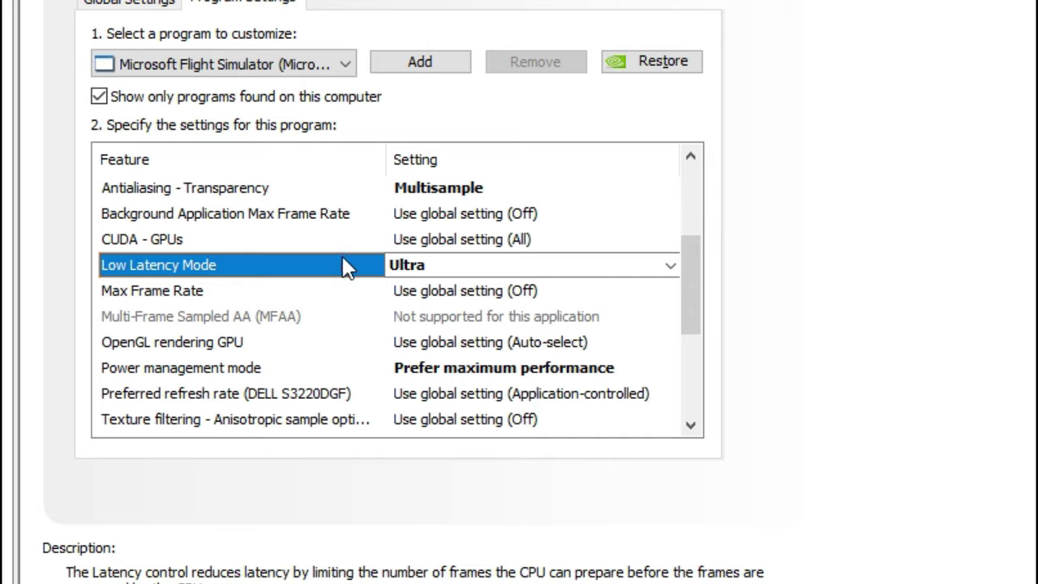
Step: Set Low Latency Mode to Ultra and select the Max Frame Rate feature
{"action": "left_click", "coordinate": [464, 272]}
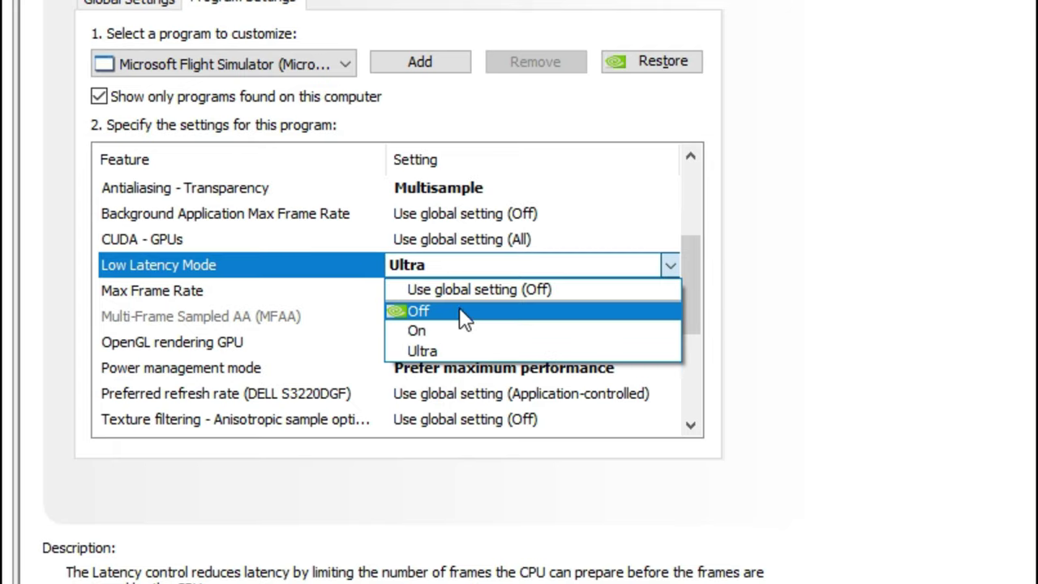
{"action": "left_click", "coordinate": [473, 351]}
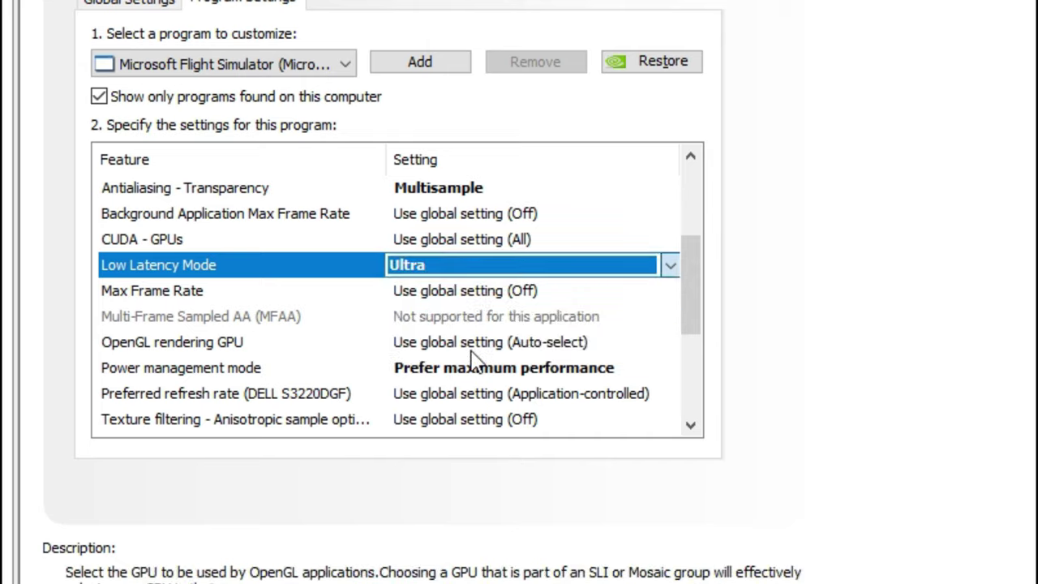
{"action": "left_click", "coordinate": [313, 297]}
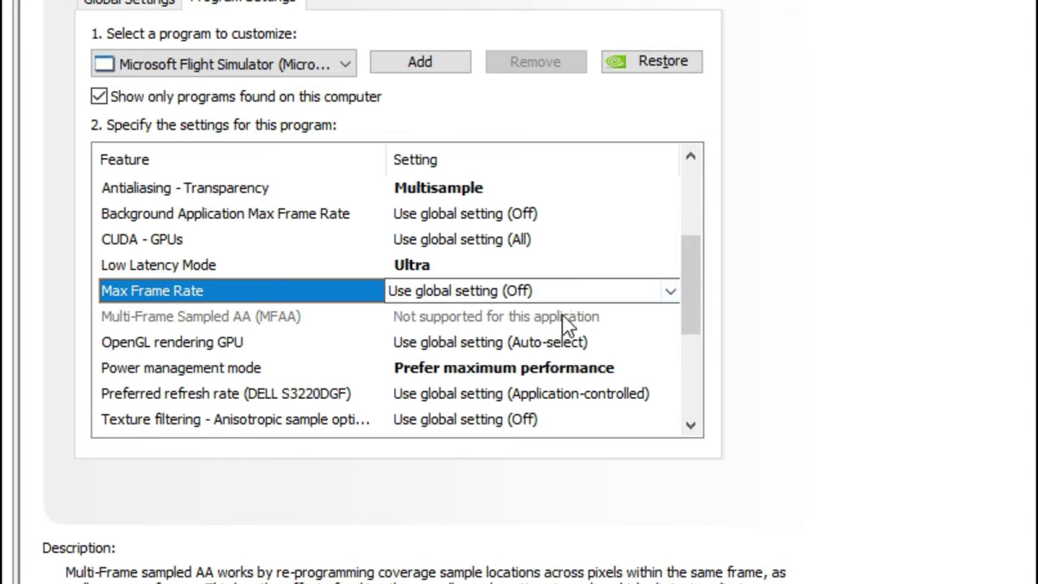
Step: Set Power management mode to Prefer maximum performance
{"action": "left_click", "coordinate": [256, 368]}
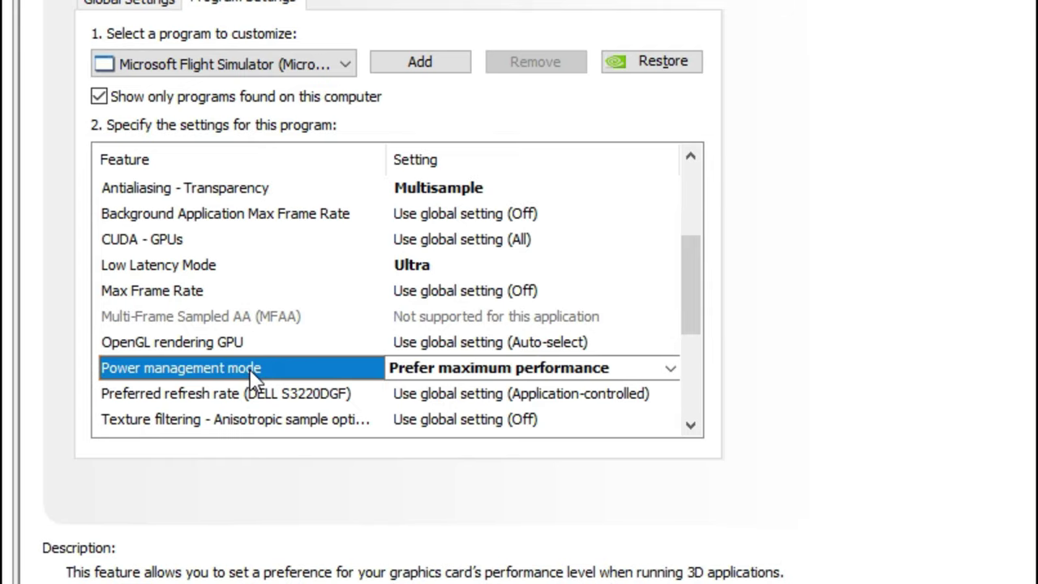
{"action": "left_click", "coordinate": [470, 371]}
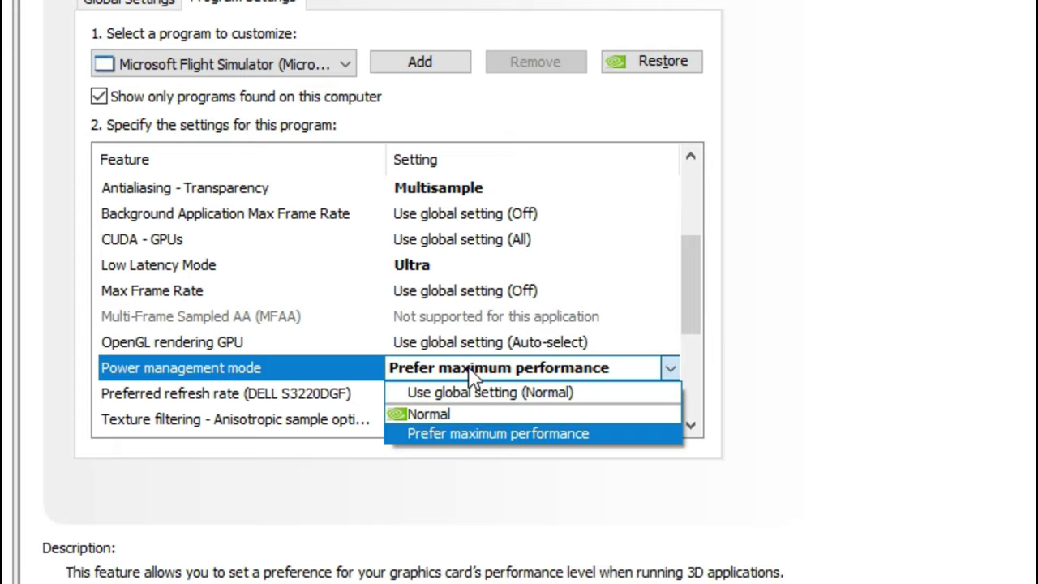
{"action": "left_click", "coordinate": [470, 433]}
Step: Set Vertical sync to Fast
{"action": "left_click_drag", "start_coordinate": [702, 295], "coordinate": [715, 366]}
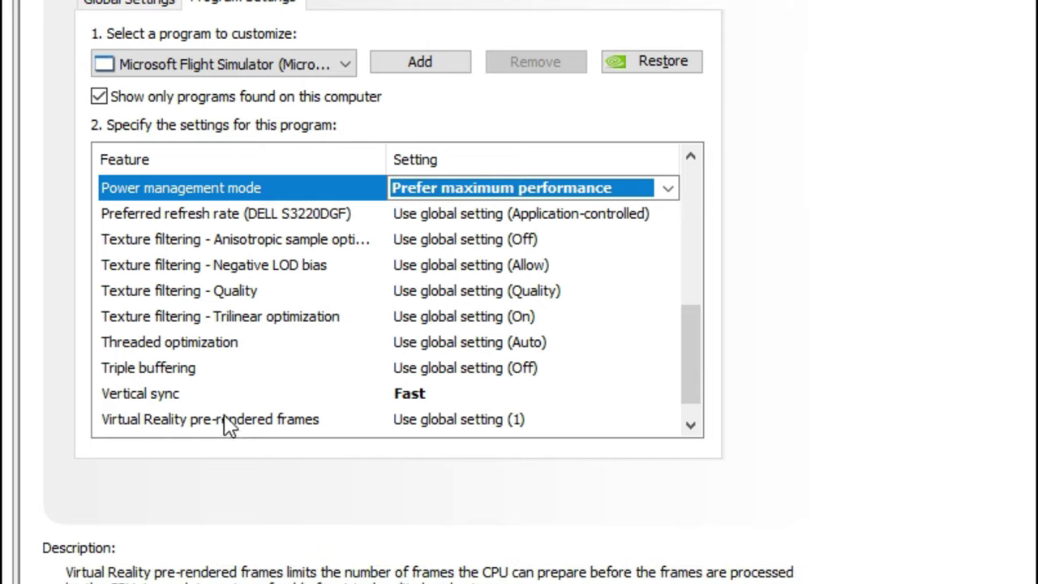
{"action": "left_click", "coordinate": [410, 395]}
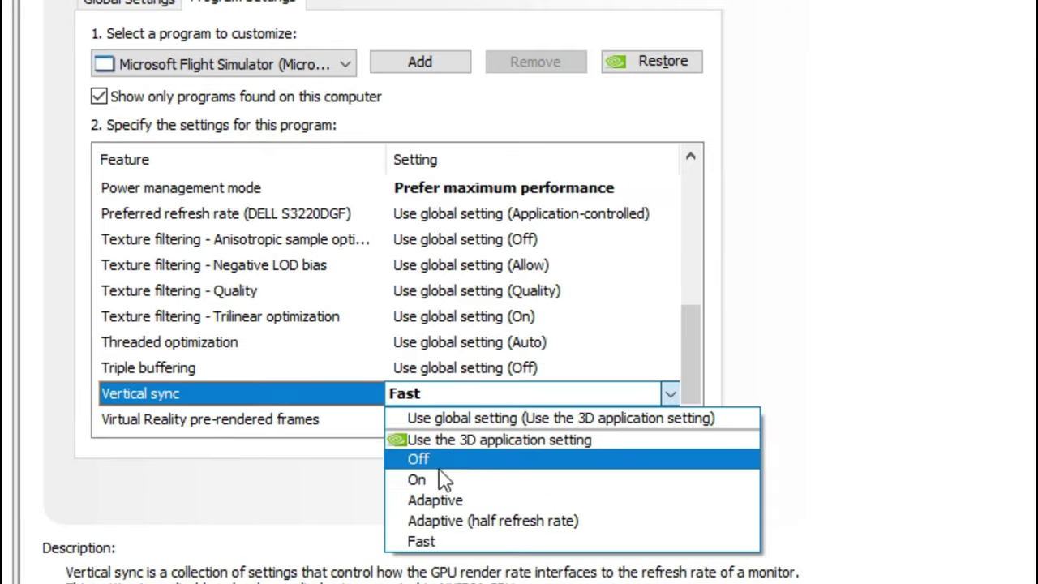
{"action": "left_click", "coordinate": [514, 541]}
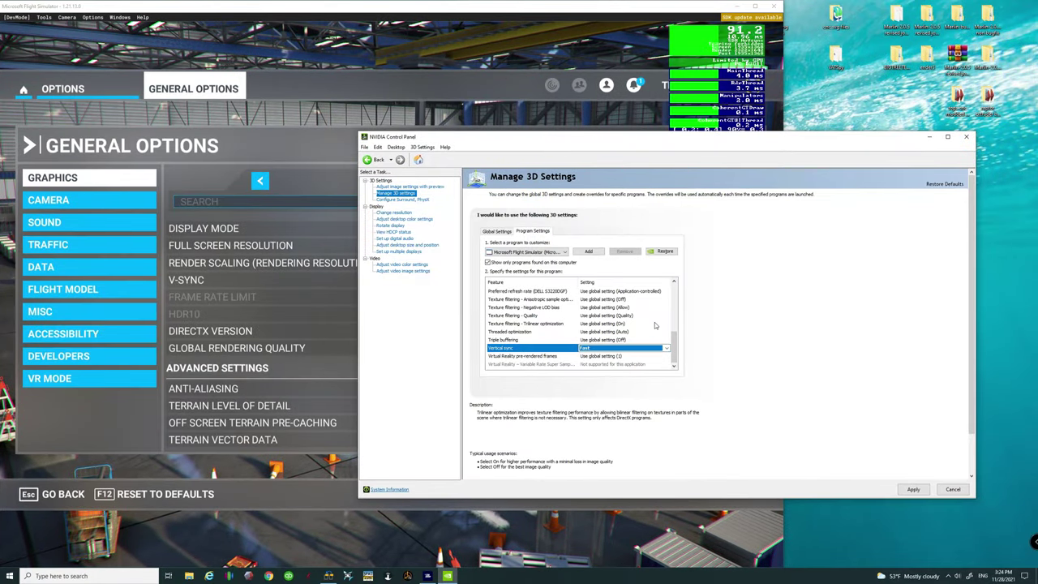
Step: Apply the customized 3D settings for Microsoft Flight Simulator and look back over the feature list
{"action": "left_click", "coordinate": [555, 350]}
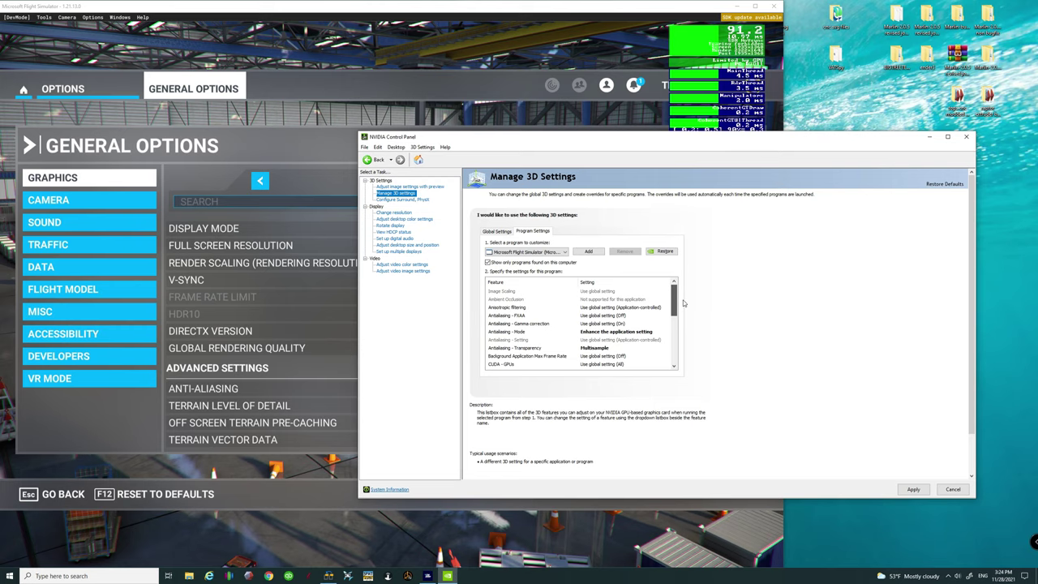
{"action": "scroll", "coordinate": [683, 302], "scroll_direction": "down", "scroll_amount": 7}
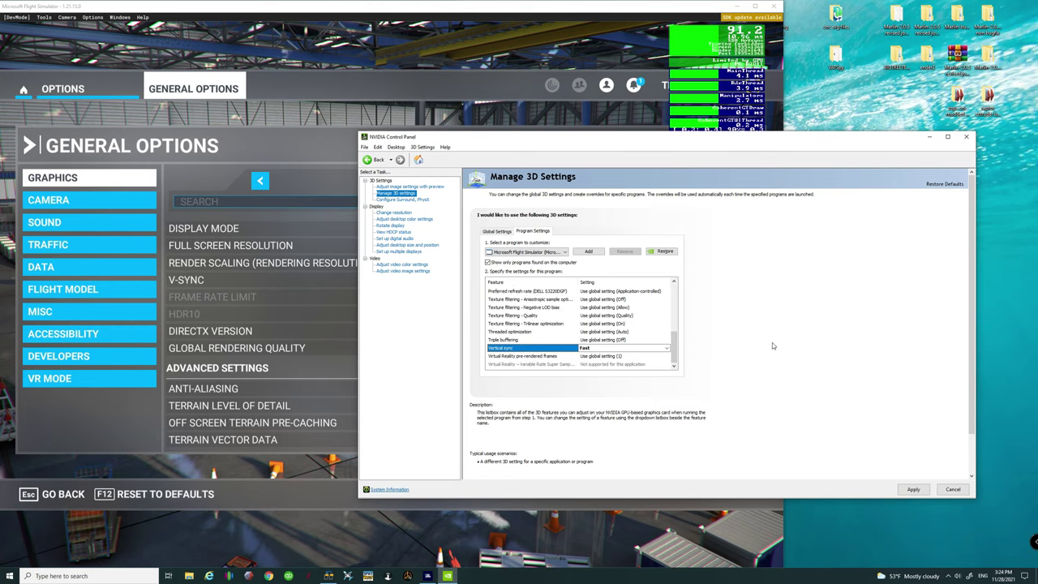
{"action": "left_click", "coordinate": [914, 489]}
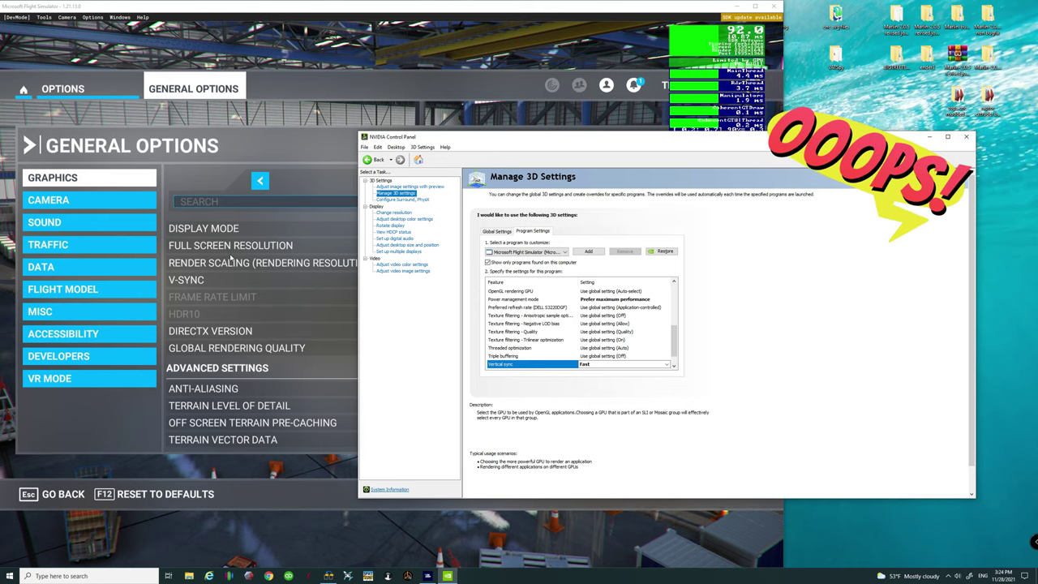
{"action": "scroll", "coordinate": [677, 319], "scroll_direction": "up", "scroll_amount": 2}
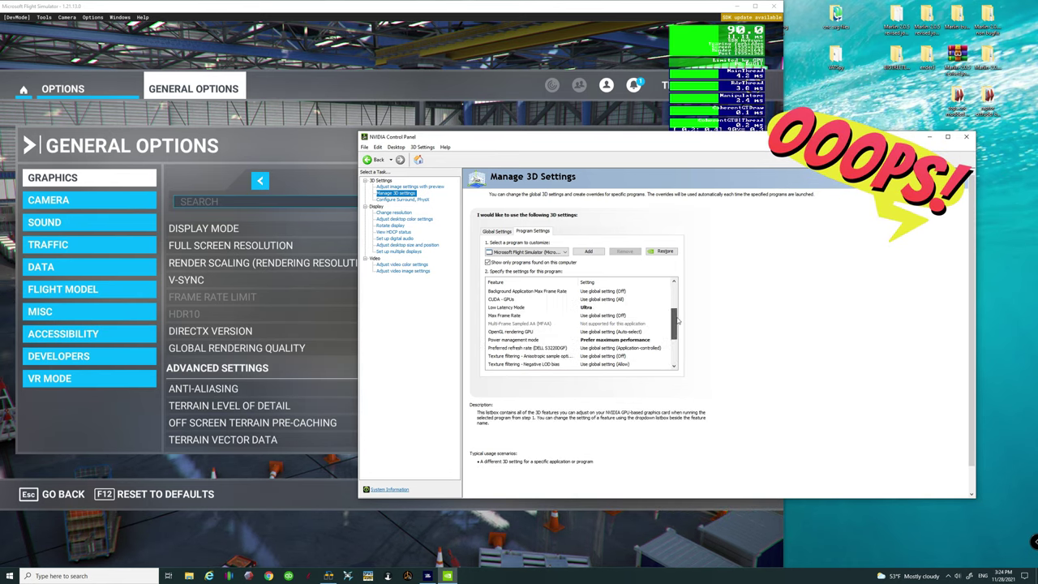
{"action": "left_click_drag", "start_coordinate": [674, 319], "coordinate": [674, 286]}
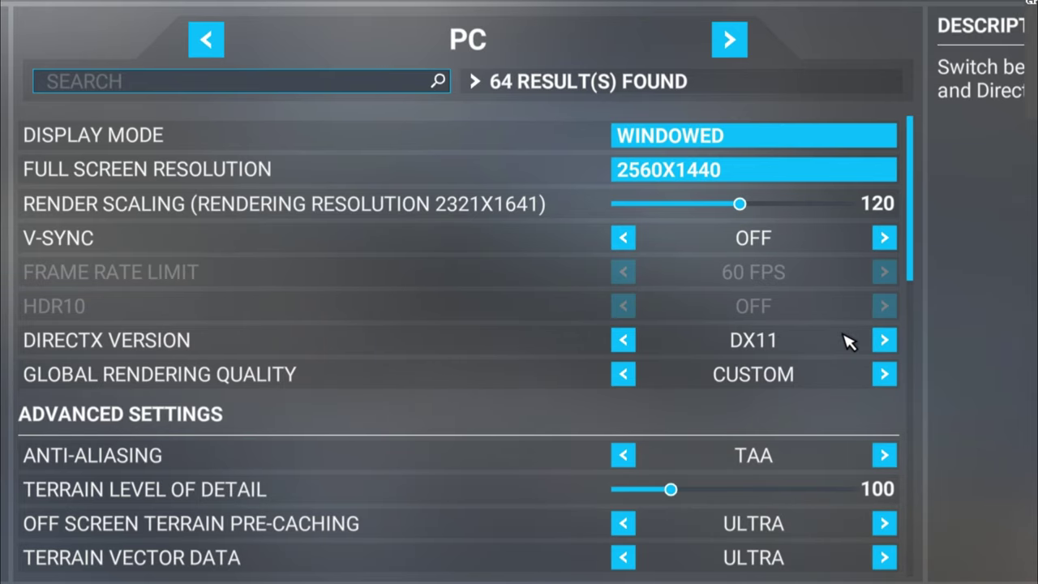
{"action": "scroll", "coordinate": [818, 316], "scroll_direction": "down", "scroll_amount": 3}
{"action": "scroll", "coordinate": [805, 293], "scroll_direction": "down", "scroll_amount": 6}
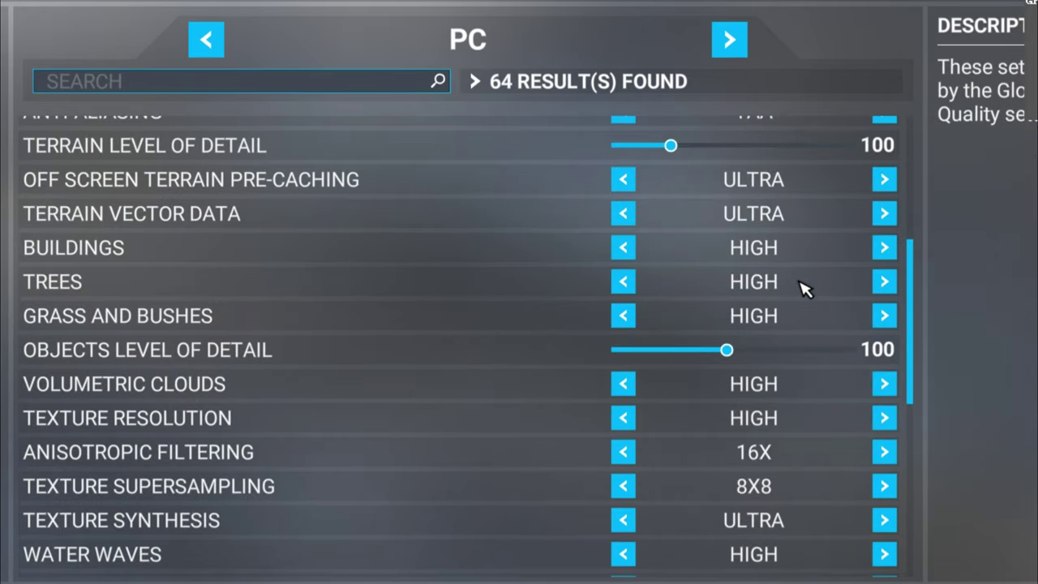
{"action": "scroll", "coordinate": [803, 286], "scroll_direction": "up", "scroll_amount": 3}
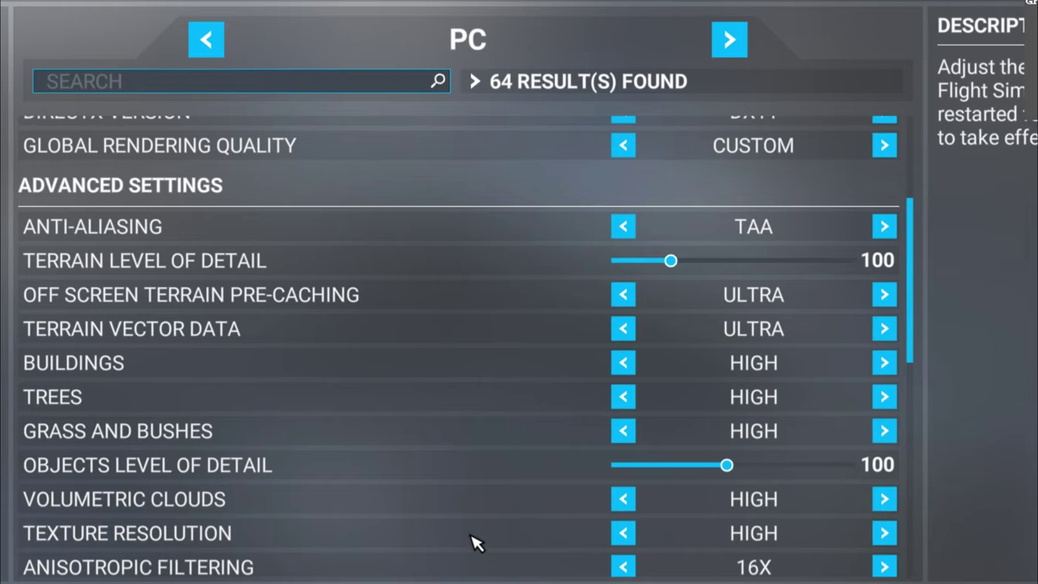
{"action": "scroll", "coordinate": [525, 493], "scroll_direction": "down", "scroll_amount": 3}
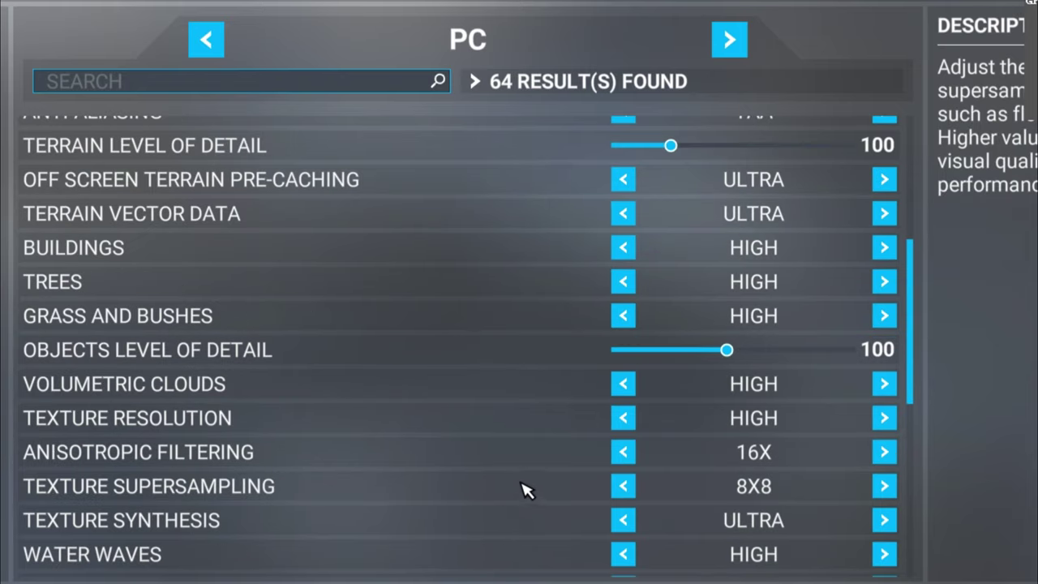
{"action": "scroll", "coordinate": [525, 480], "scroll_direction": "down", "scroll_amount": 3}
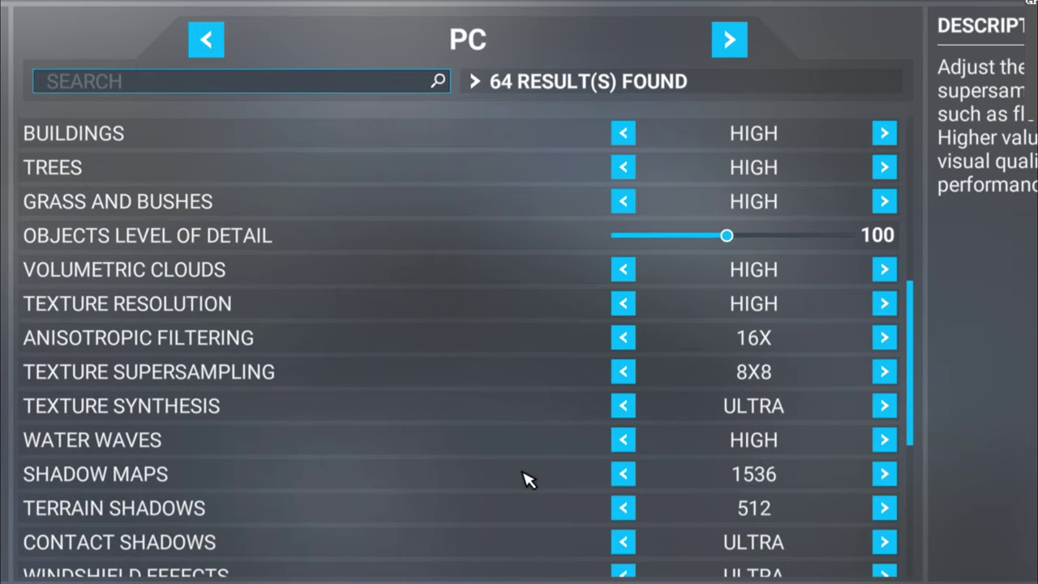
{"action": "scroll", "coordinate": [525, 480], "scroll_direction": "down", "scroll_amount": 3}
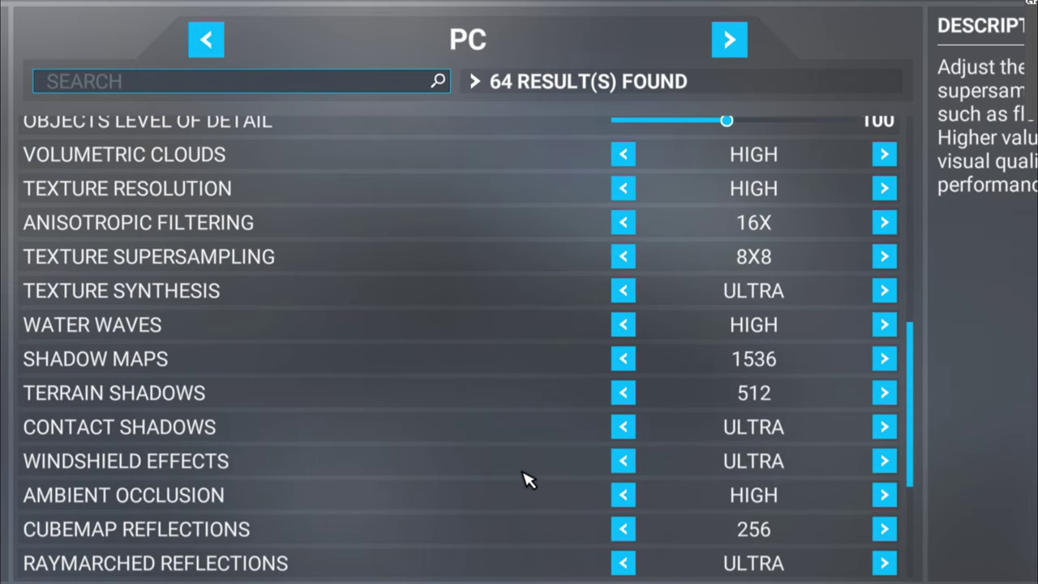
{"action": "scroll", "coordinate": [525, 479], "scroll_direction": "down", "scroll_amount": 3}
{"action": "scroll", "coordinate": [525, 480], "scroll_direction": "down", "scroll_amount": 3}
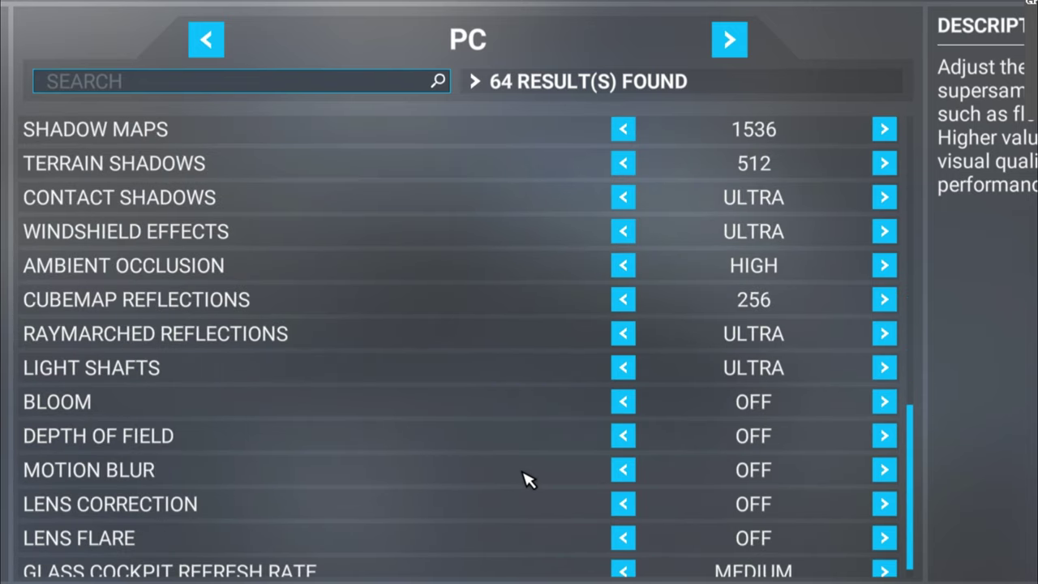
{"action": "scroll", "coordinate": [526, 480], "scroll_direction": "down", "scroll_amount": 2}
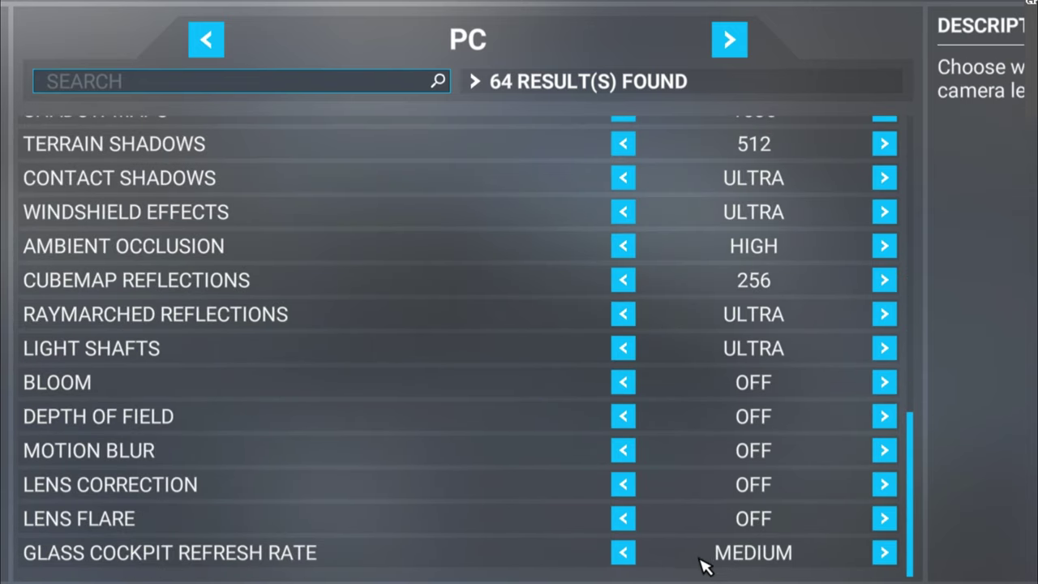